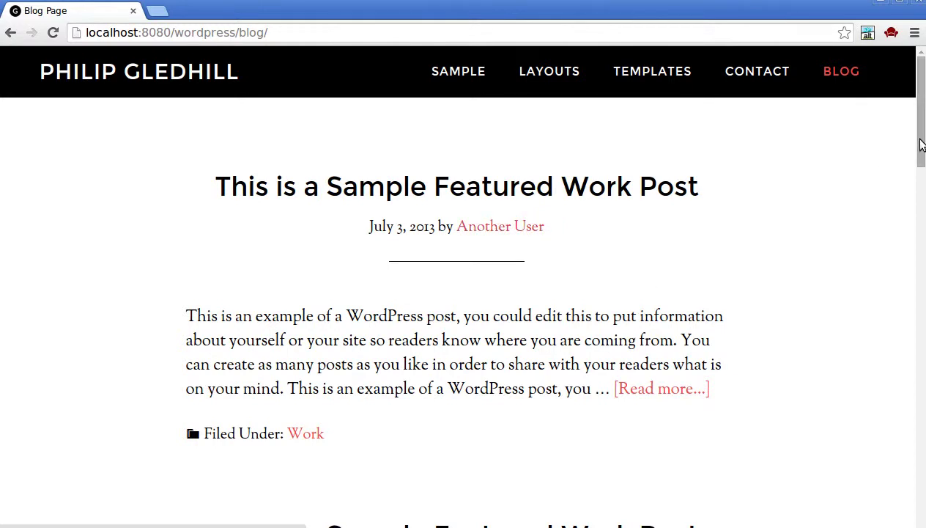
Open a lower "This is a Sample Featured Work Post" entry on the blog page and view its author box
drag(921, 145, 921, 391)
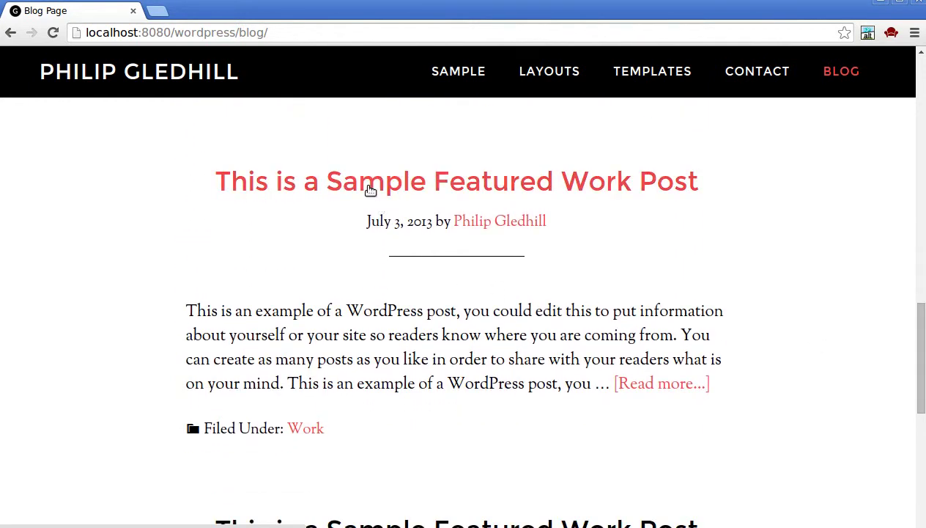
click(370, 189)
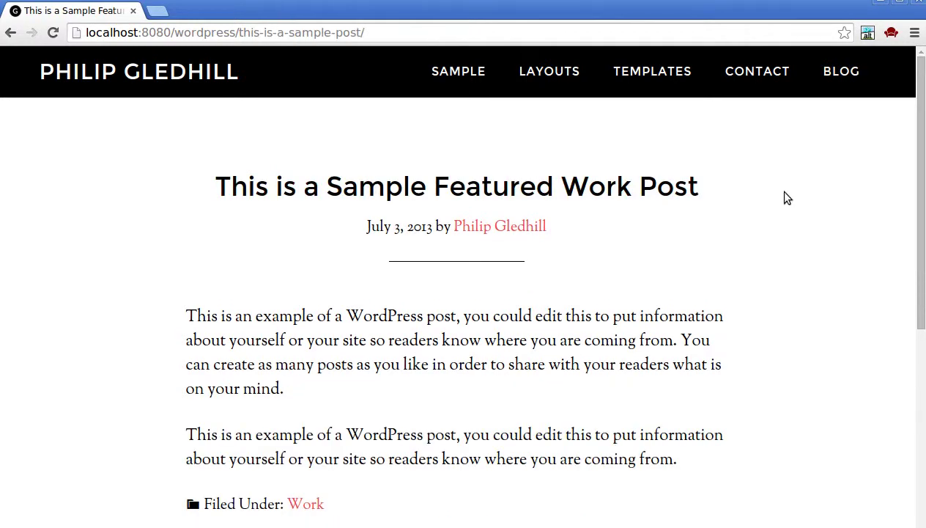
drag(919, 211, 921, 393)
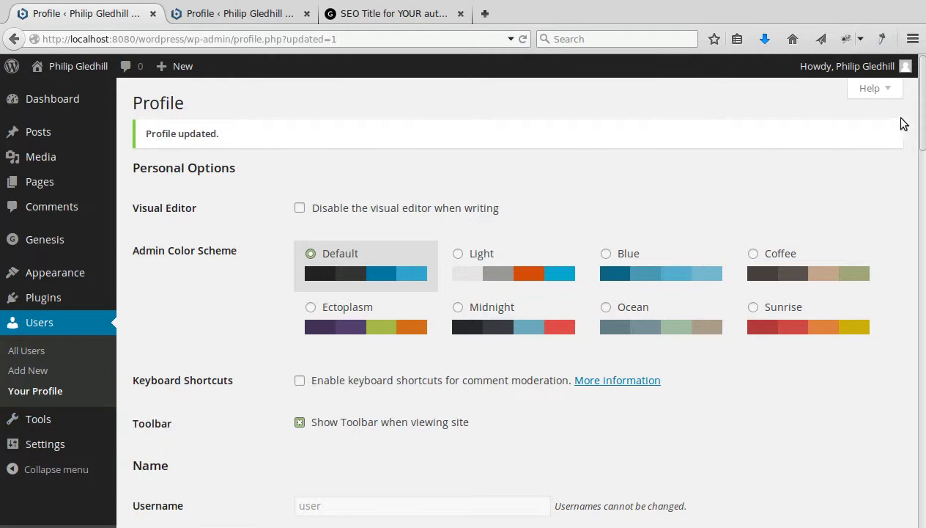
Compare the Biographical Info field in the user profile with the author box beneath the sample post
drag(916, 124, 920, 282)
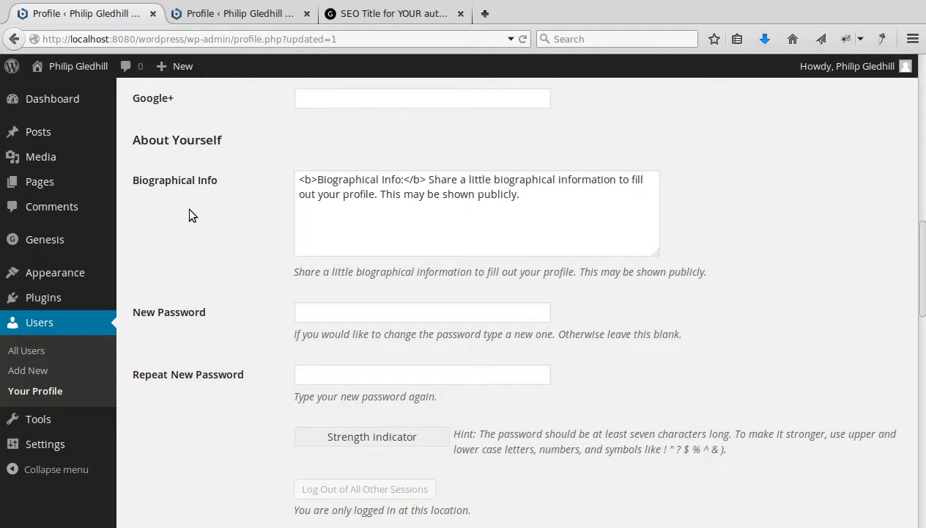
click(163, 181)
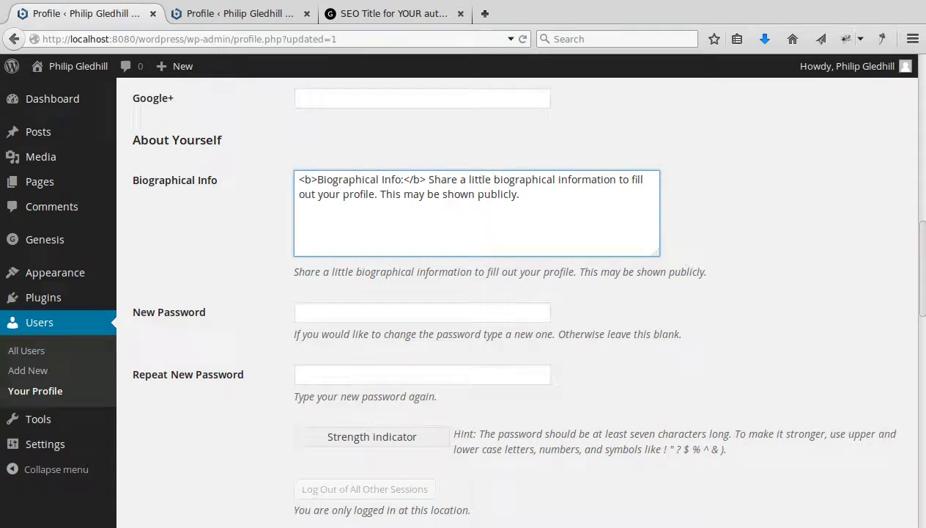
key(alt+Tab)
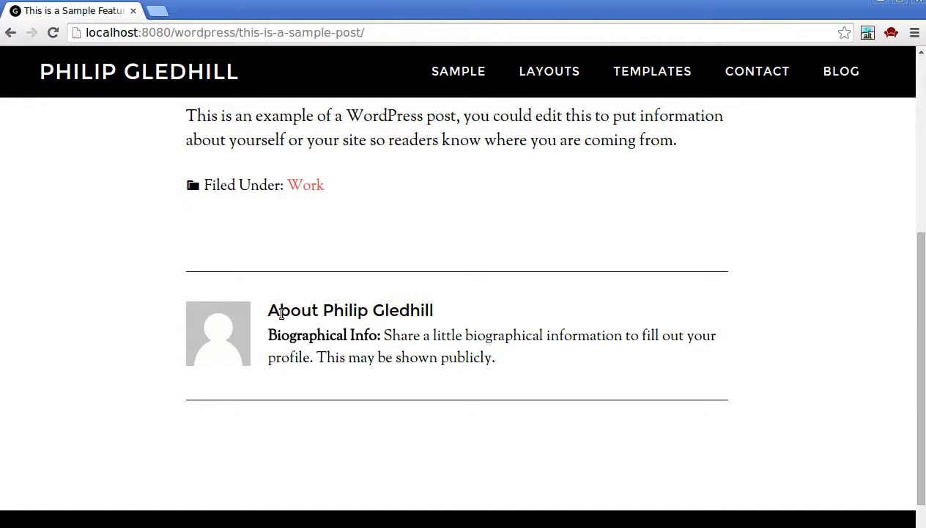
drag(323, 311, 437, 310)
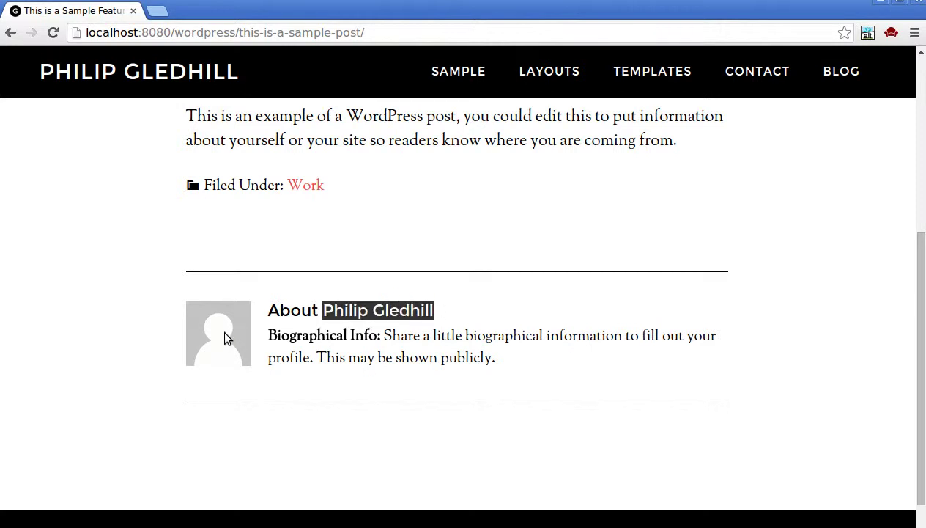
drag(268, 330, 495, 361)
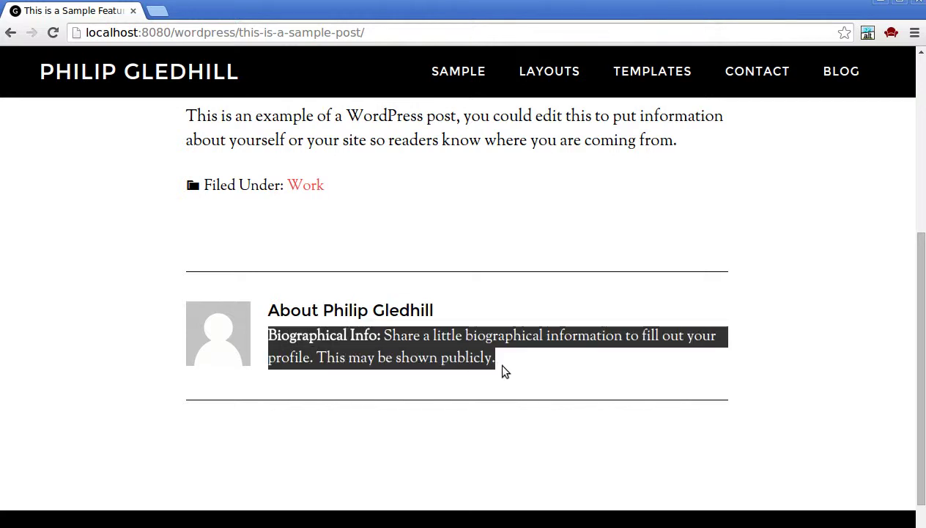
click(501, 366)
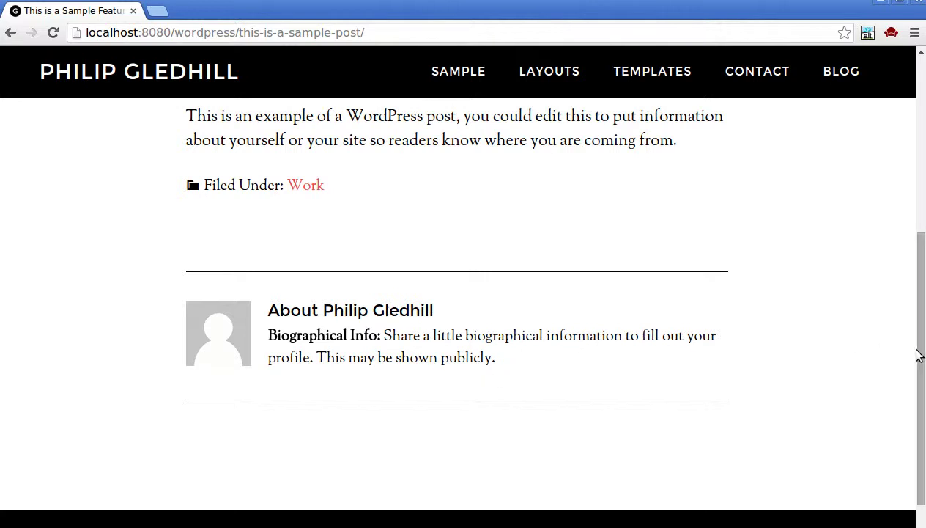
Open the author's archive page from the byline of the sample post
drag(918, 352, 920, 145)
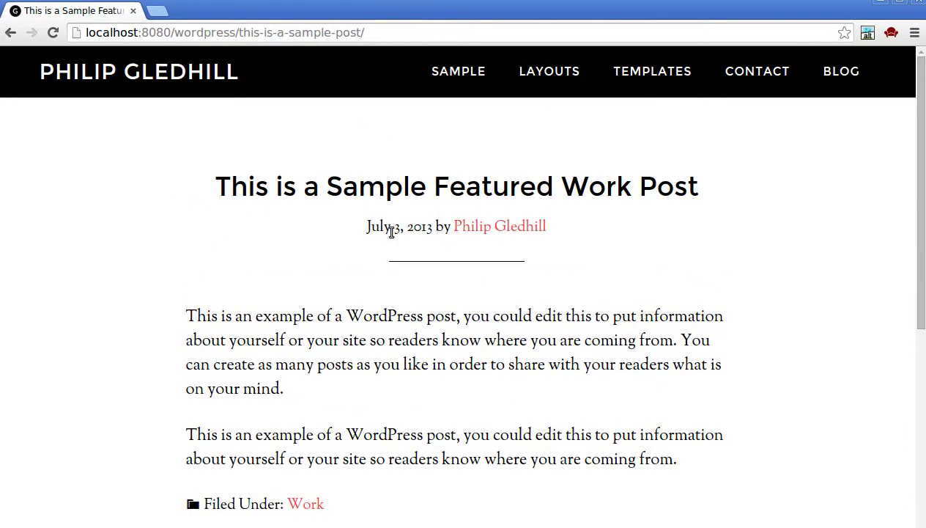
double_click(438, 226)
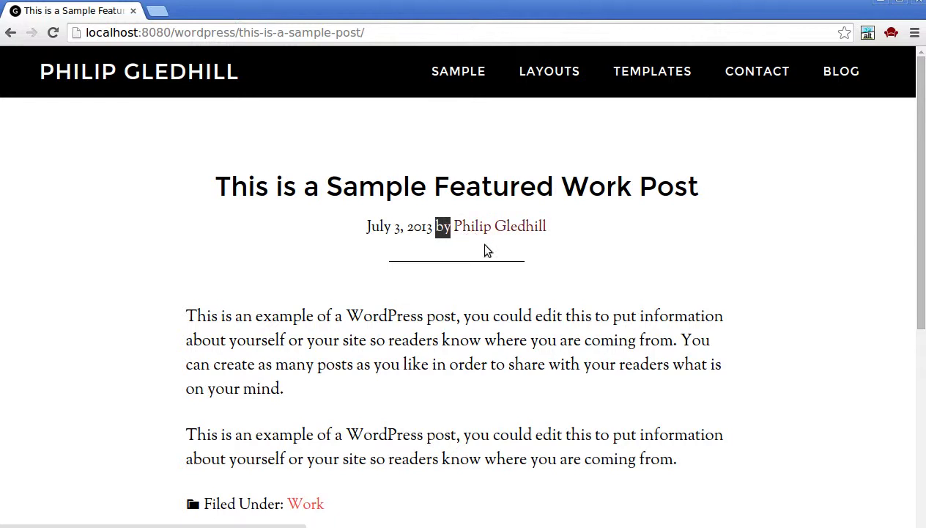
click(482, 233)
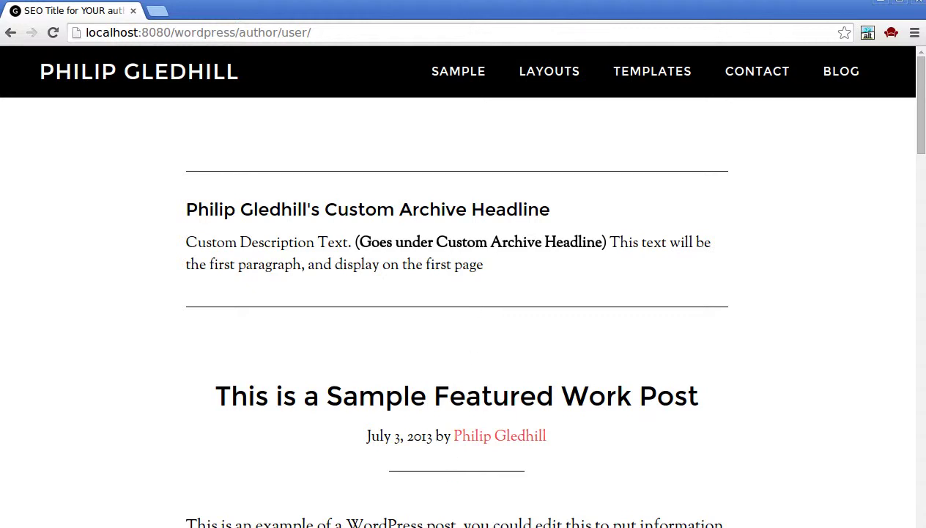
Switch to the profile editor and locate the Custom Archive Headline and Custom Description Text under Author Archive Settings
key(alt+Tab)
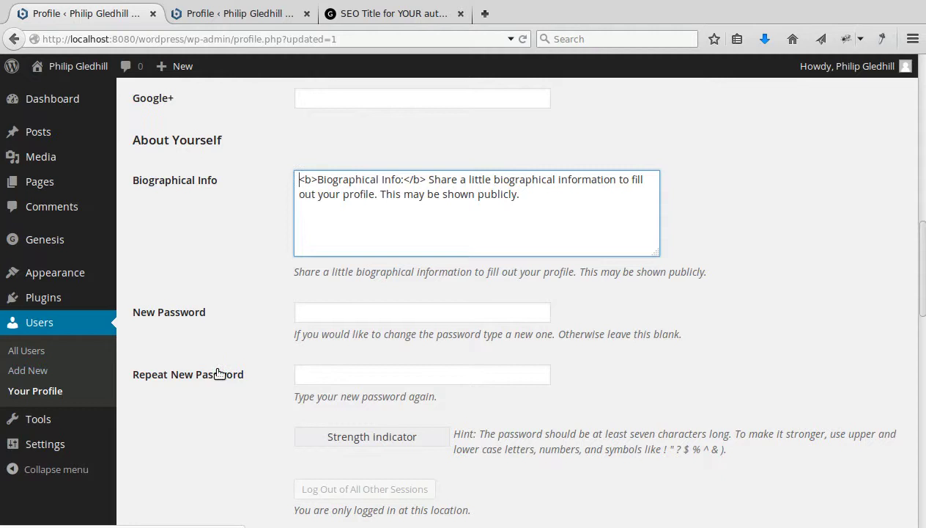
drag(921, 251, 923, 370)
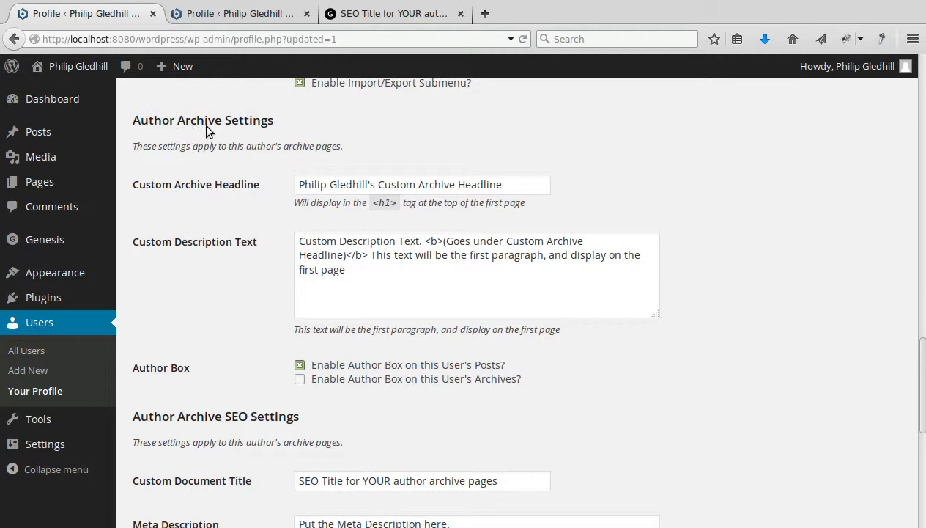
click(212, 187)
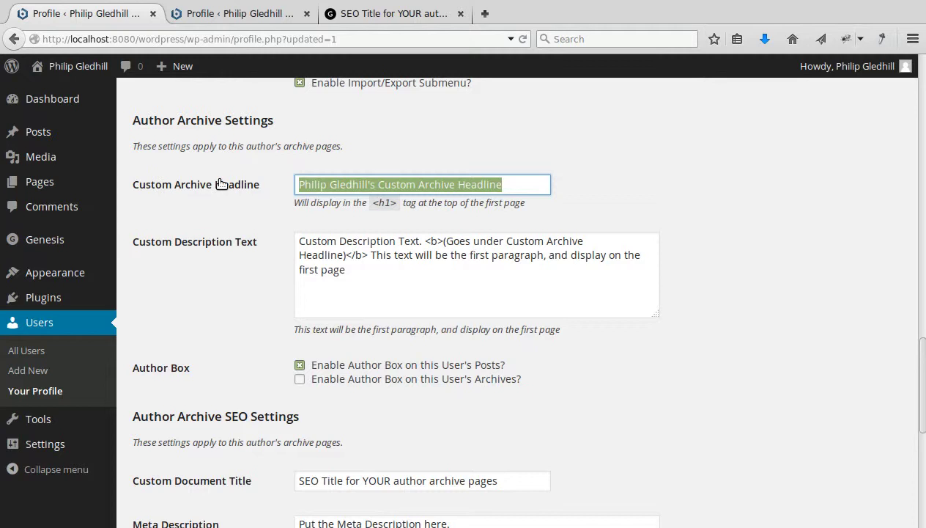
click(203, 244)
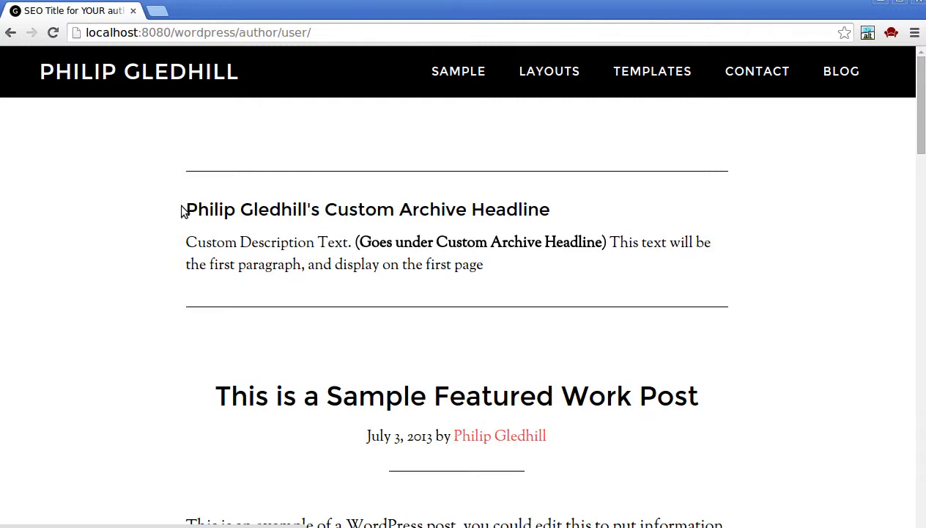
Examine the custom headline, the description text and the post listing on the author archive page
drag(188, 209, 570, 207)
click(569, 209)
scroll(918, 136, down, 4)
scroll(918, 135, down, 6)
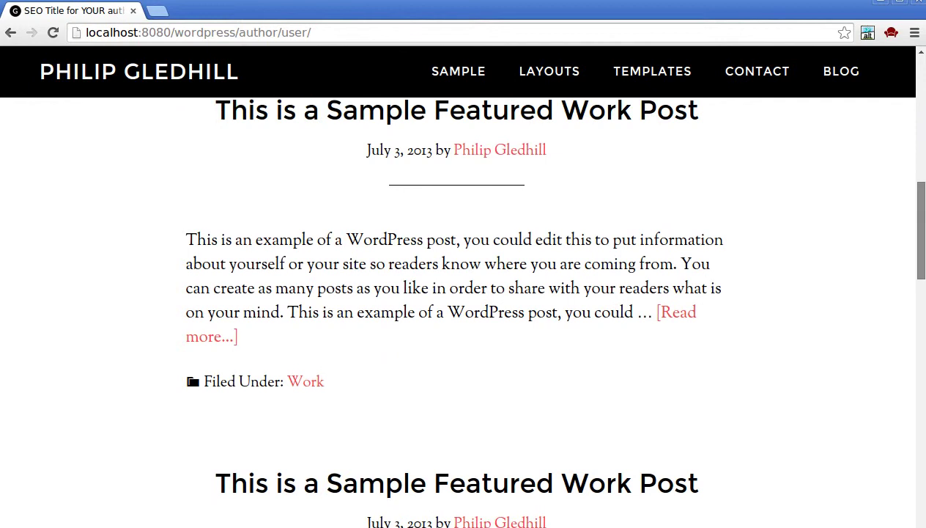
scroll(921, 277, down, 5)
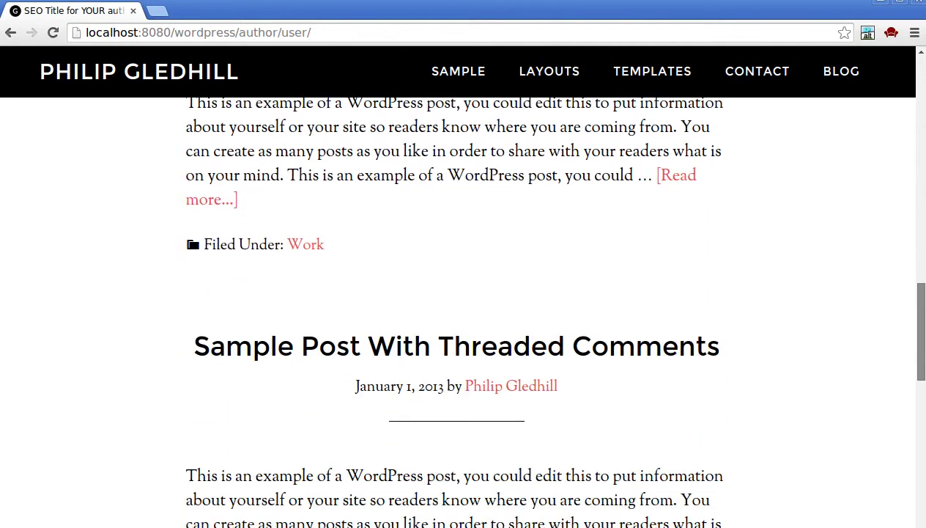
scroll(921, 277, up, 5)
drag(921, 277, 896, 123)
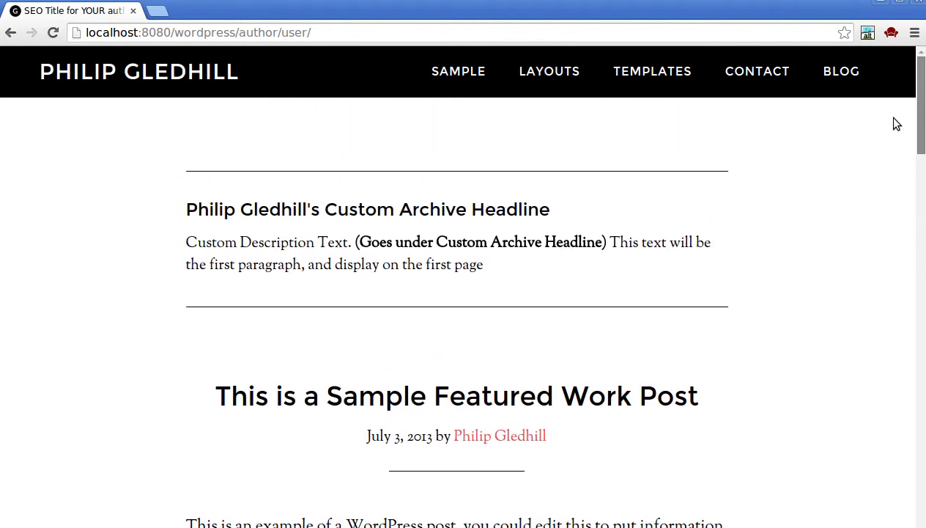
Open the first sample post in the archive listing and return to the author archive through its byline
click(537, 400)
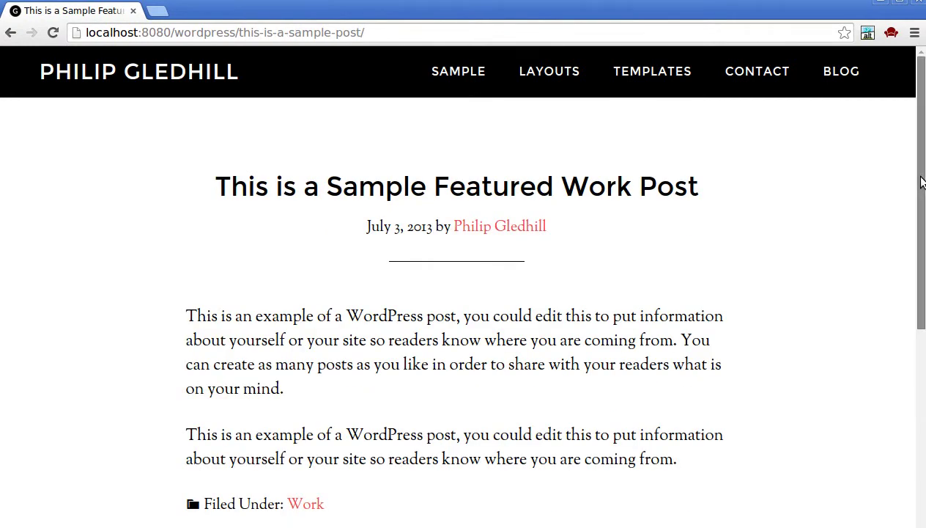
mouse_move(923, 183)
mouse_down()
mouse_move(922, 329)
mouse_move(921, 168)
mouse_up()
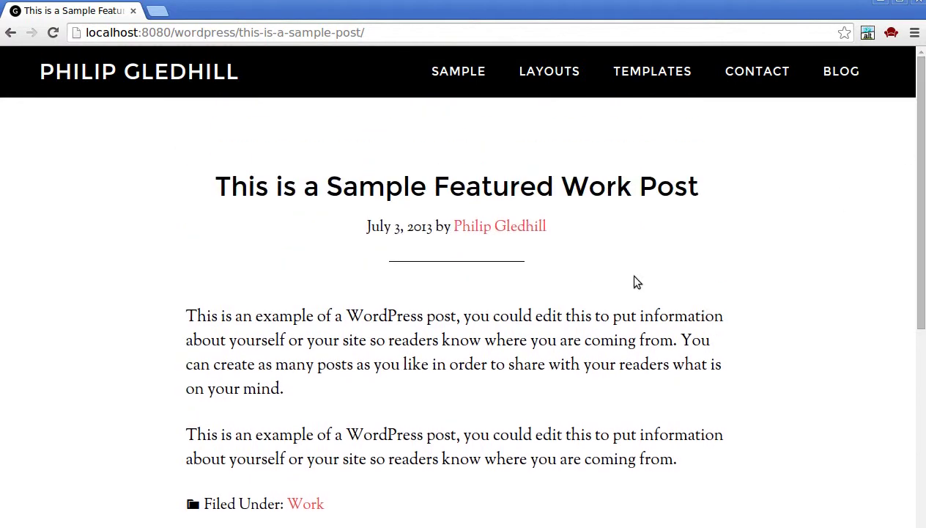
click(497, 233)
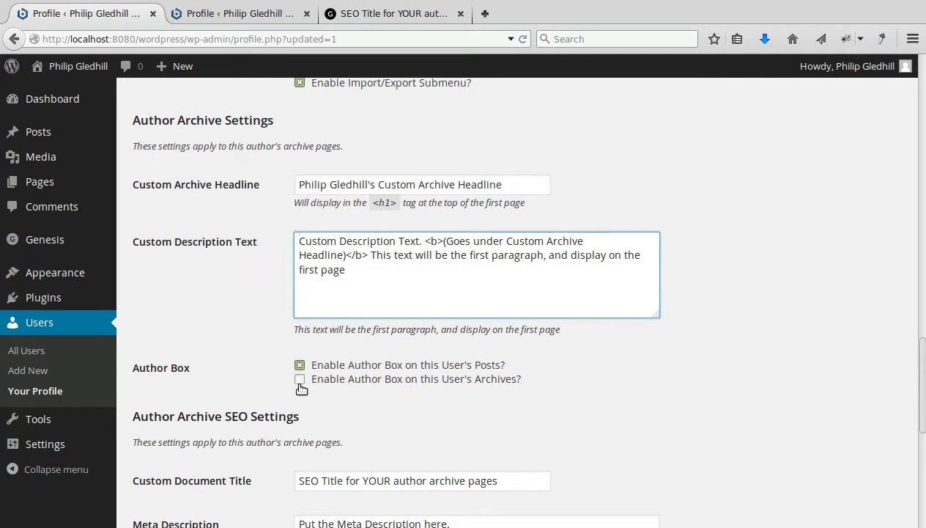
Enable the Author Box on this user's archives in the profile settings and update the profile
click(300, 379)
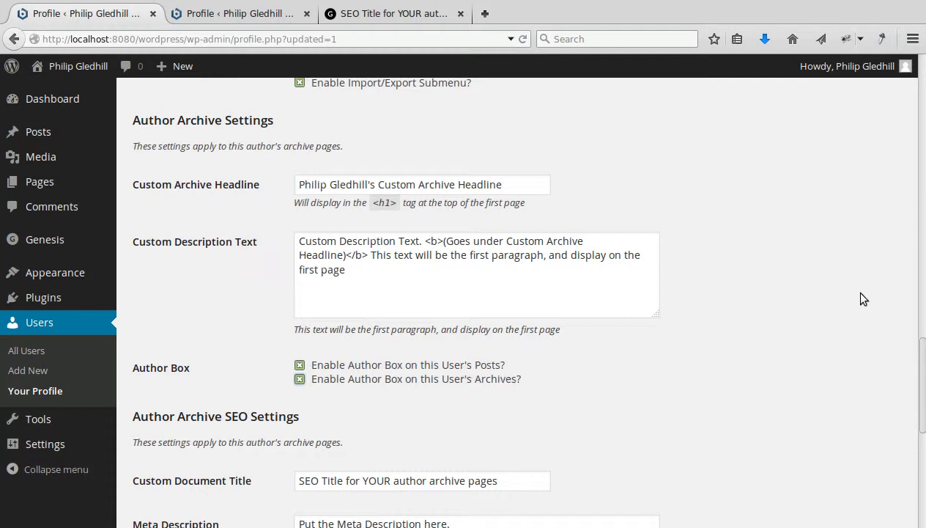
drag(918, 352, 922, 497)
click(195, 463)
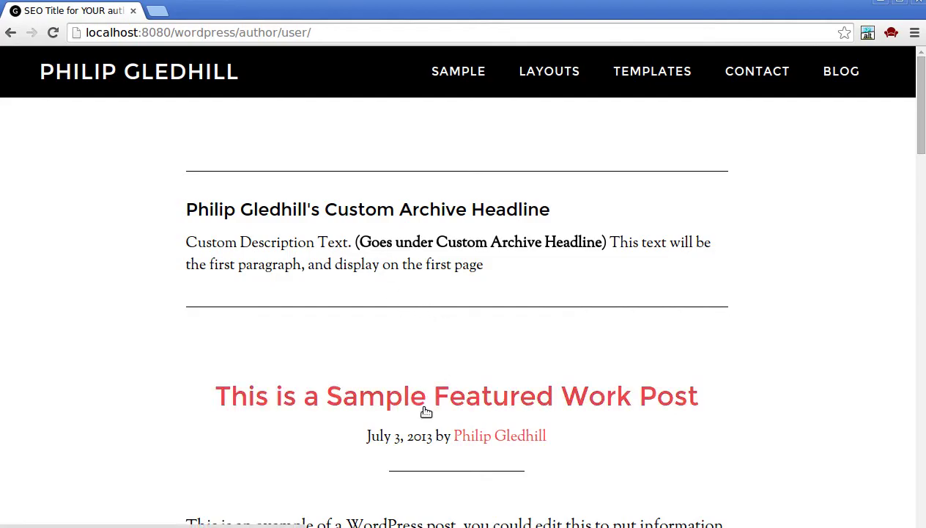
Reload the author archive page and examine the area below the custom headline and description for the author box
mouse_move(922, 154)
mouse_down()
mouse_move(922, 243)
mouse_move(922, 154)
mouse_up()
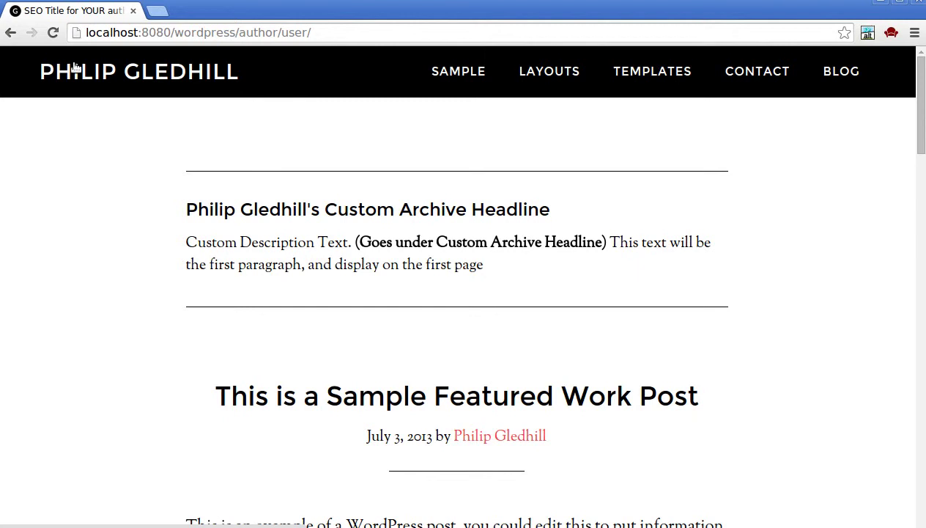
click(52, 33)
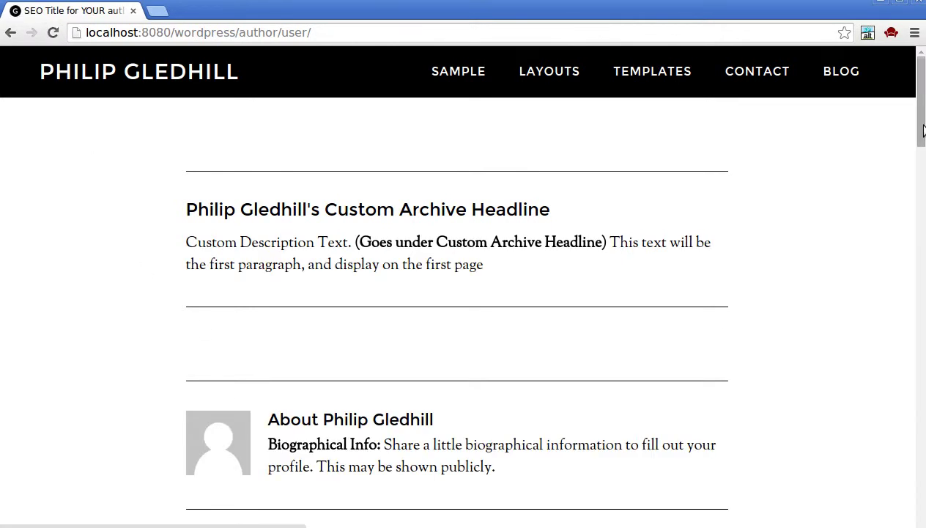
drag(922, 130, 916, 111)
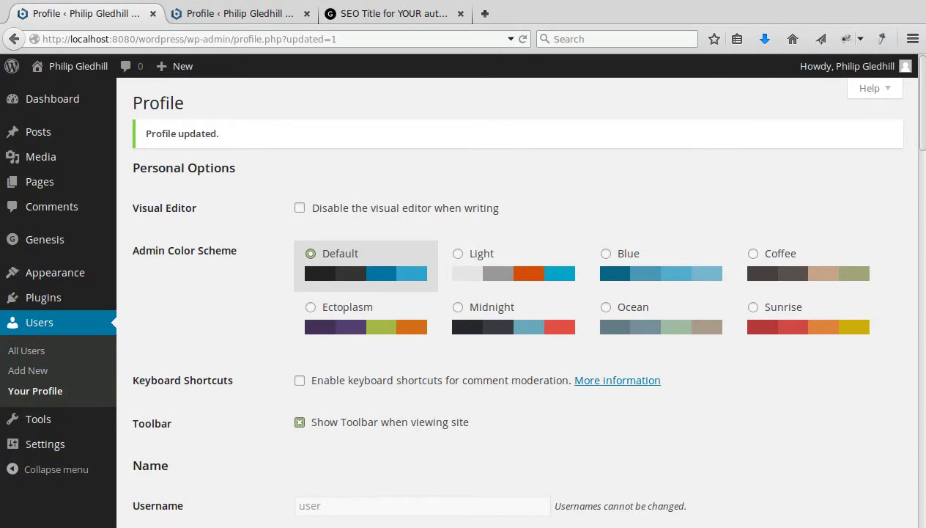
Disable the Author Box on this user's archives in the profile settings and update the profile
drag(916, 141, 920, 449)
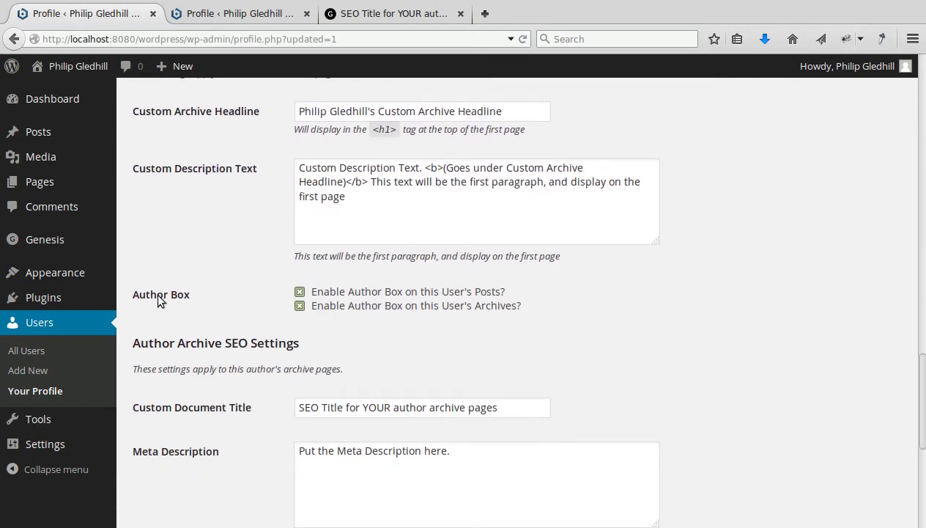
click(299, 306)
drag(923, 367, 923, 448)
click(156, 467)
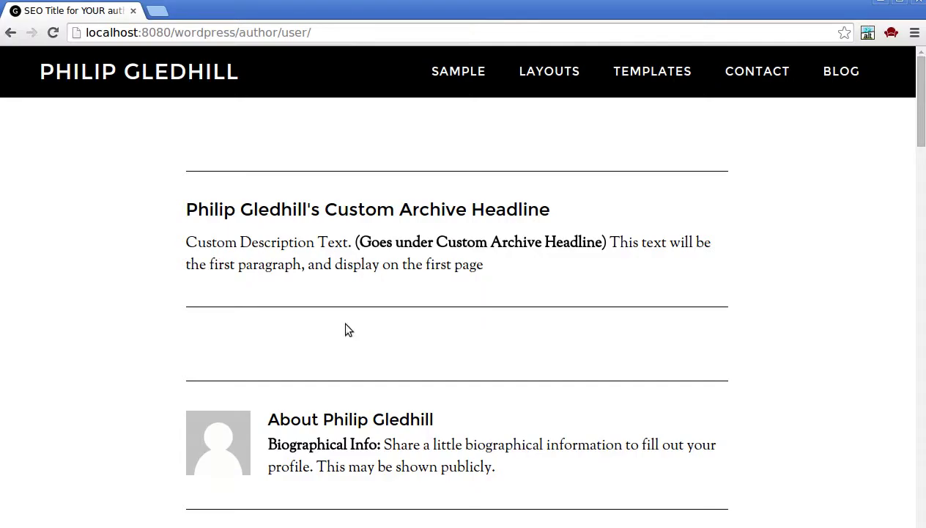
Reload the author archive page and check the author box beneath the first listed sample post
click(51, 33)
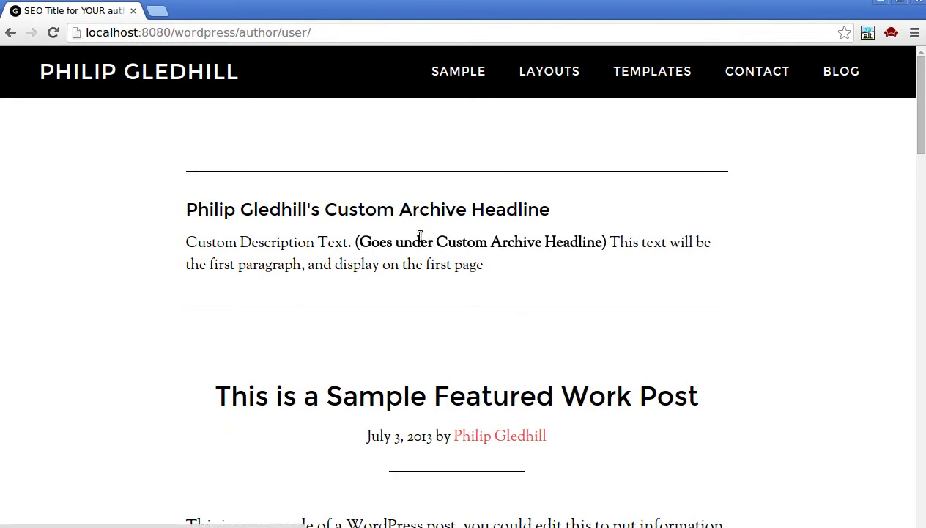
click(496, 396)
drag(923, 169, 923, 319)
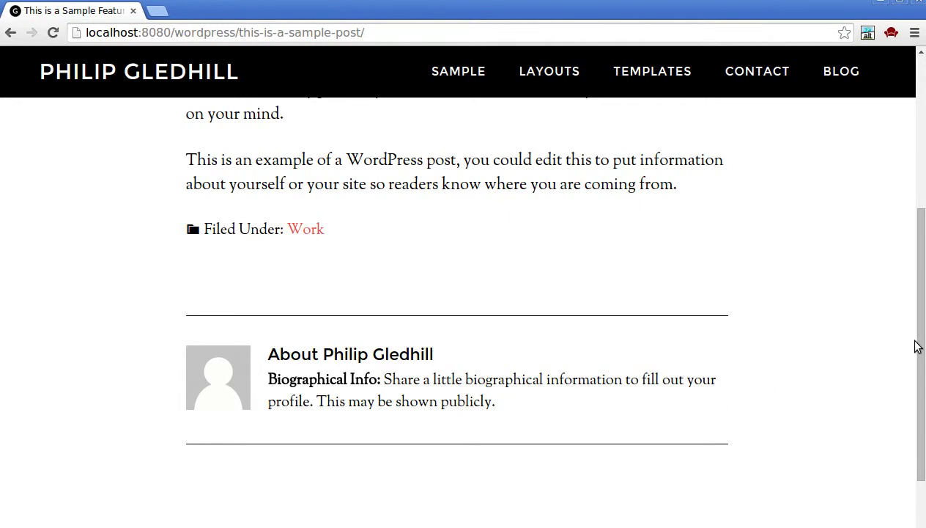
scroll(920, 345, up, 4)
click(488, 226)
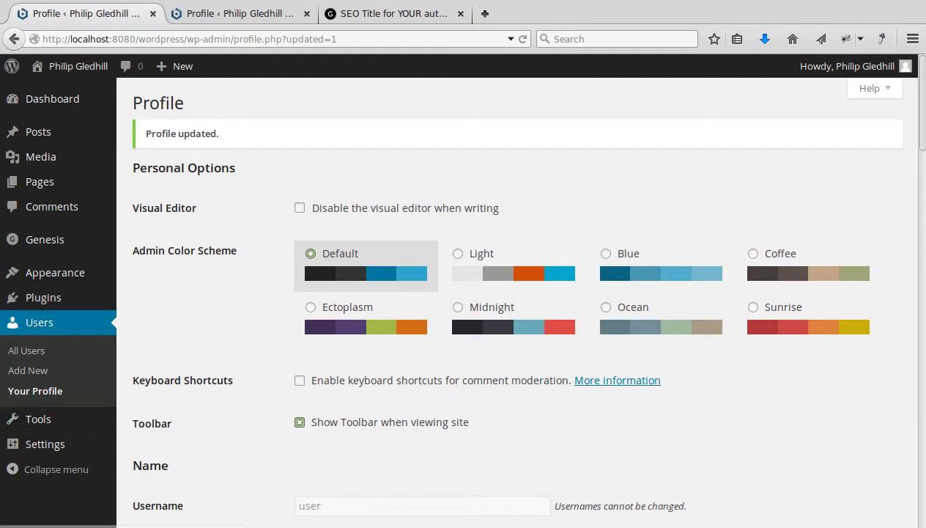
Review the Custom Document Title and Meta Description fields under the profile's Author Archive SEO Settings
drag(908, 130, 908, 333)
scroll(516, 299, down, 7)
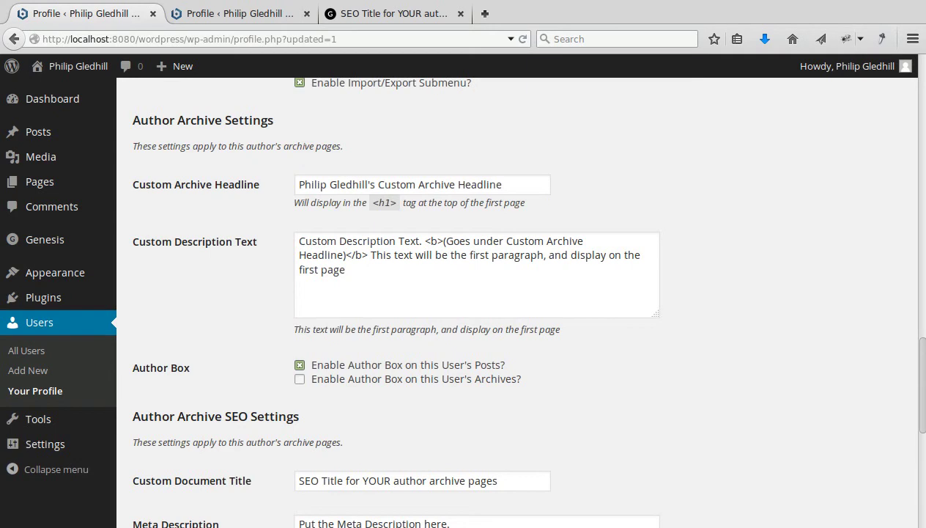
scroll(801, 430, down, 6)
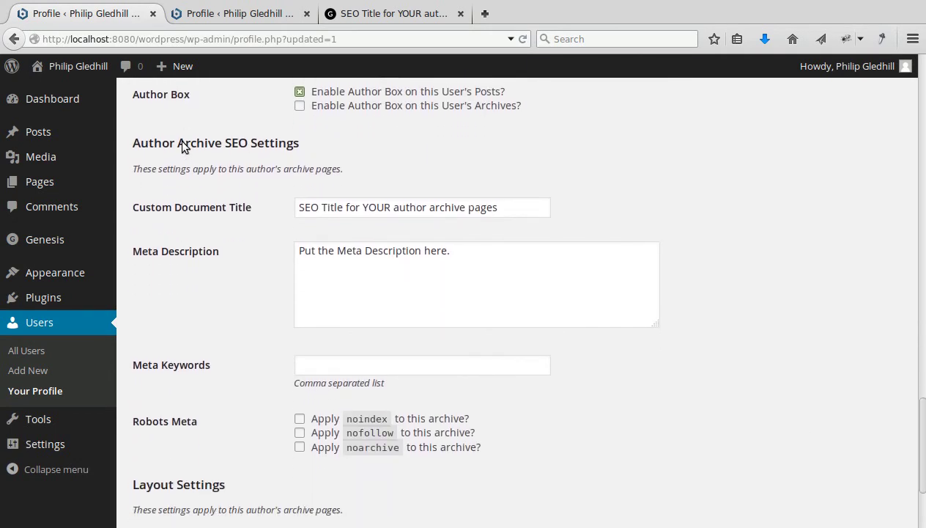
click(213, 208)
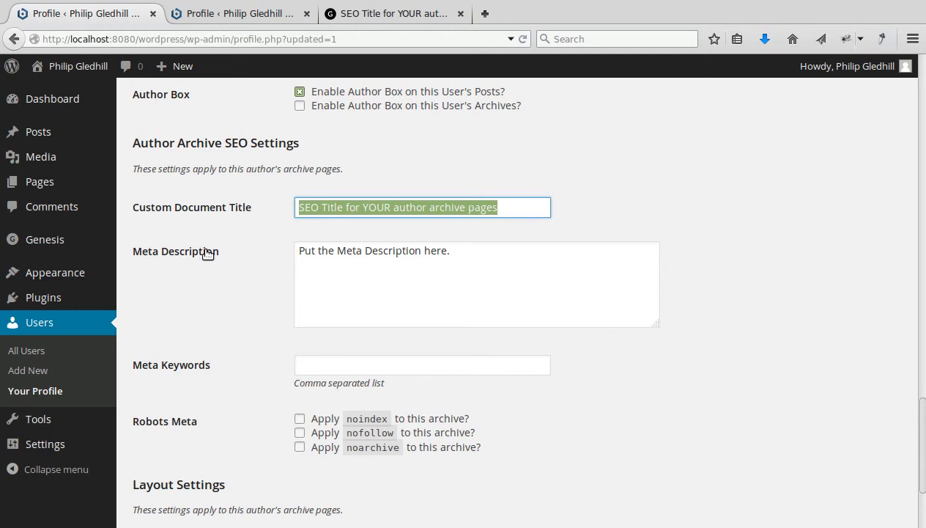
click(203, 250)
click(208, 211)
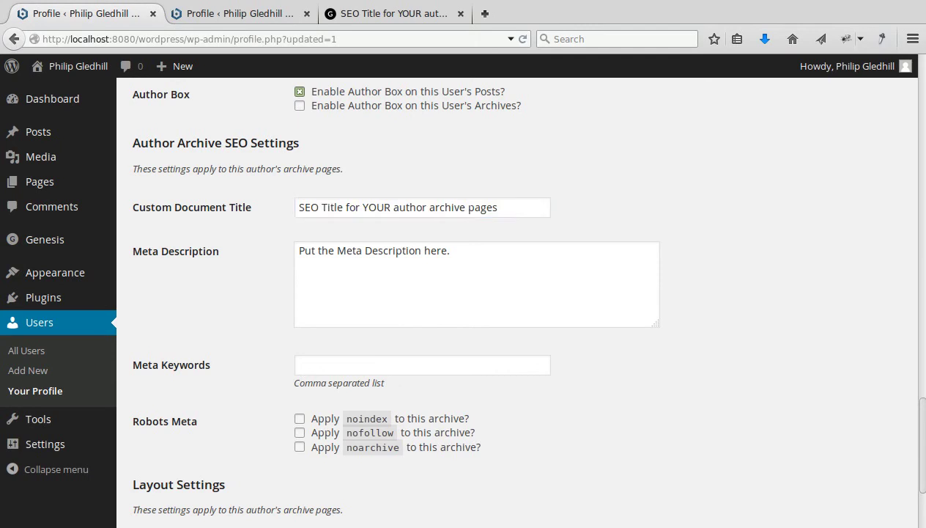
click(714, 433)
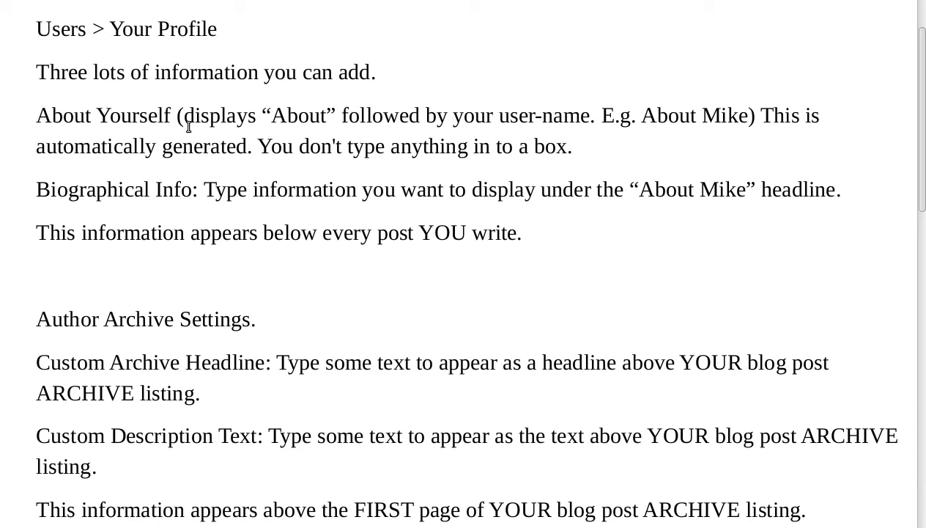
Read through the summary notes on profile, author archive, SEO and author box settings
scroll(922, 86, down, 3)
scroll(469, 279, down, 3)
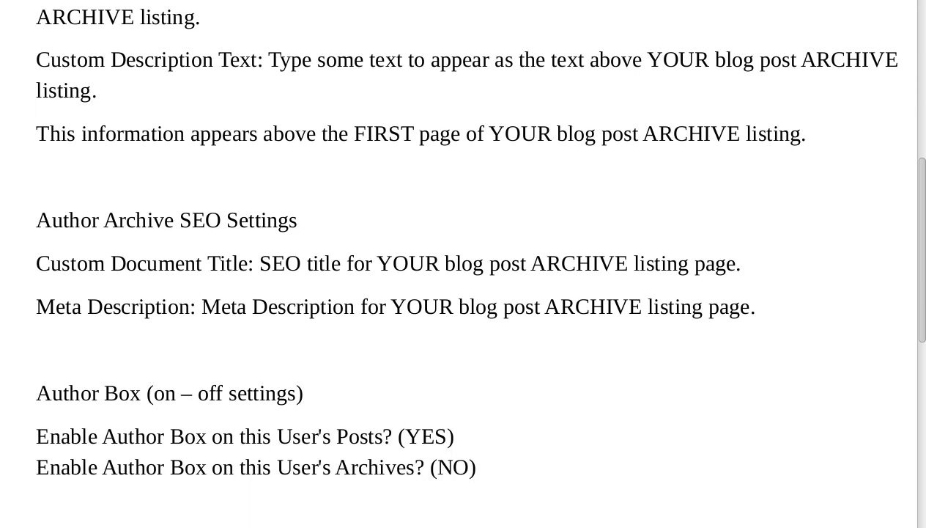